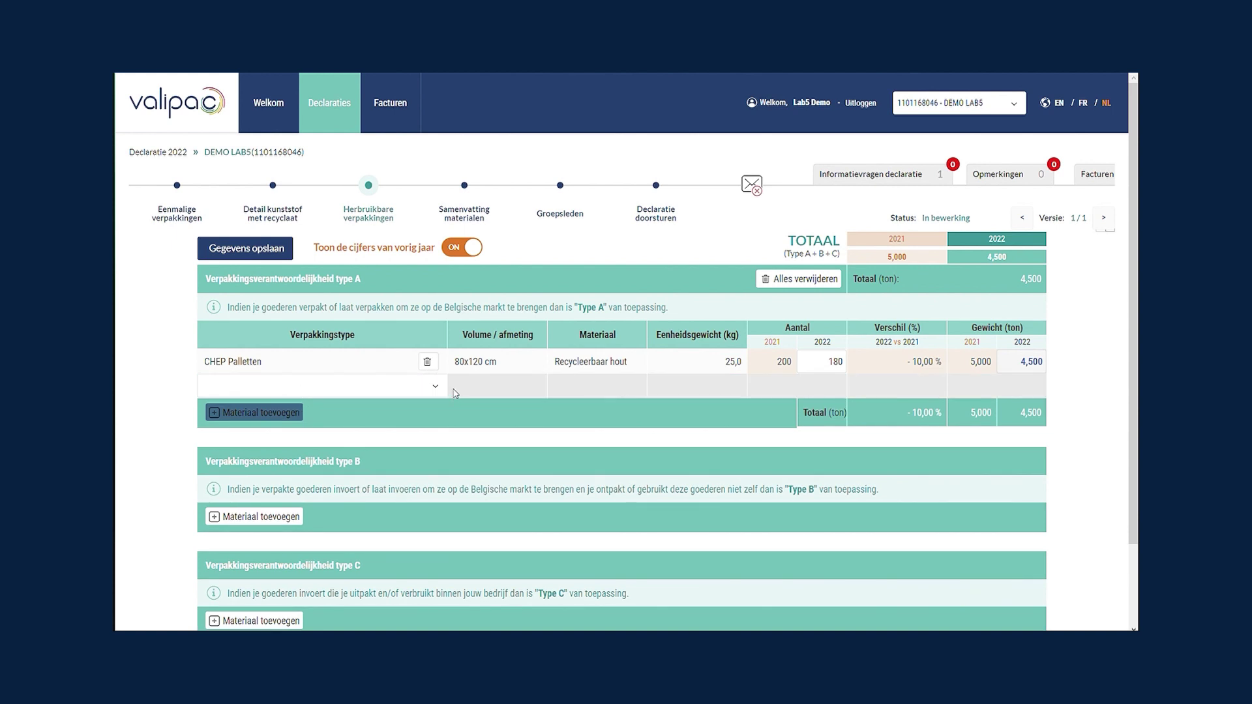
Step: Add CHEP Palletten of 100x120 cm in recyclable wood to the type A reusable packaging with a 2022 quantity of 50
{"action": "left_click", "coordinate": [430, 424]}
{"action": "left_click", "coordinate": [822, 389]}
{"action": "type", "text": "50"}
{"action": "left_click", "coordinate": [809, 411]}
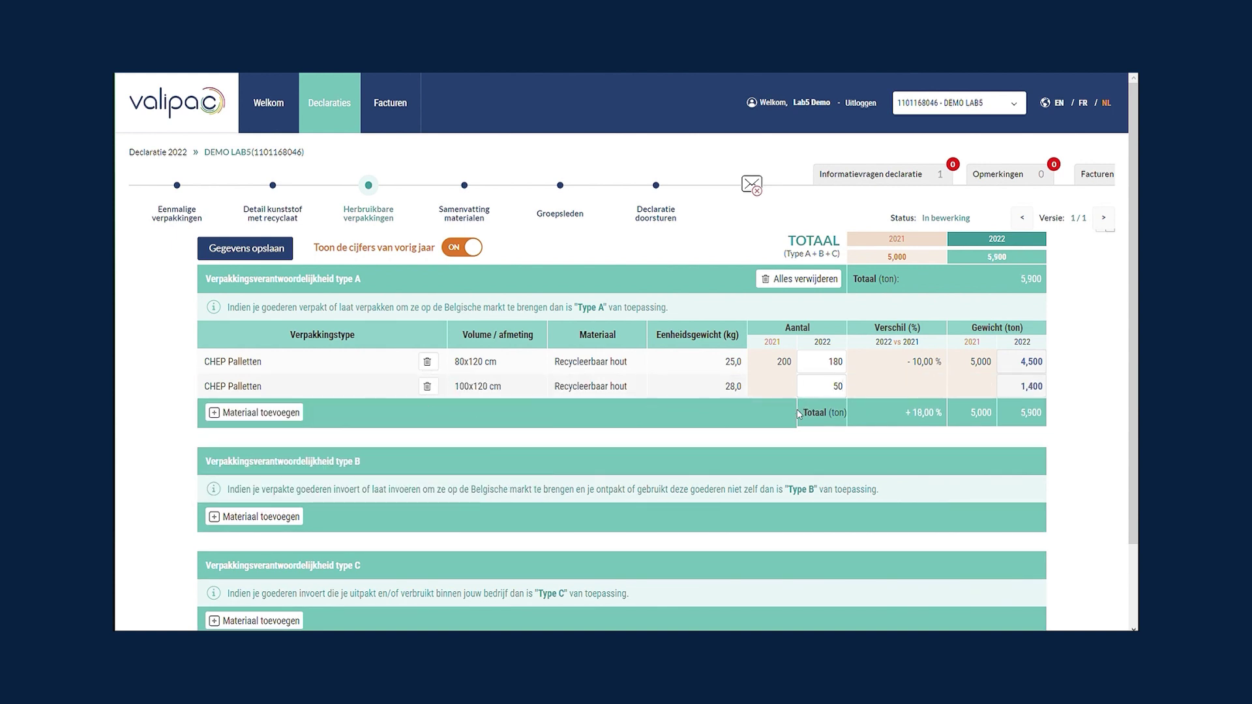
{"action": "left_click", "coordinate": [299, 415]}
{"action": "left_click", "coordinate": [432, 417]}
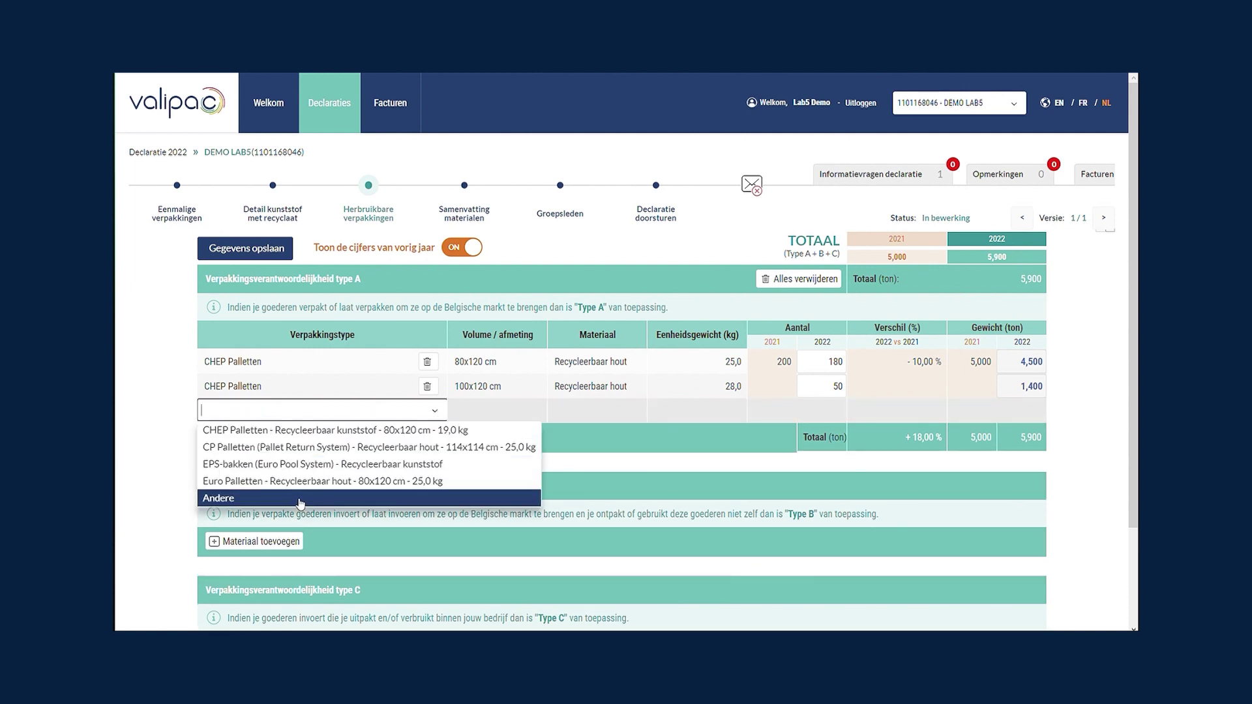
{"action": "left_click", "coordinate": [299, 499]}
{"action": "left_click", "coordinate": [397, 415]}
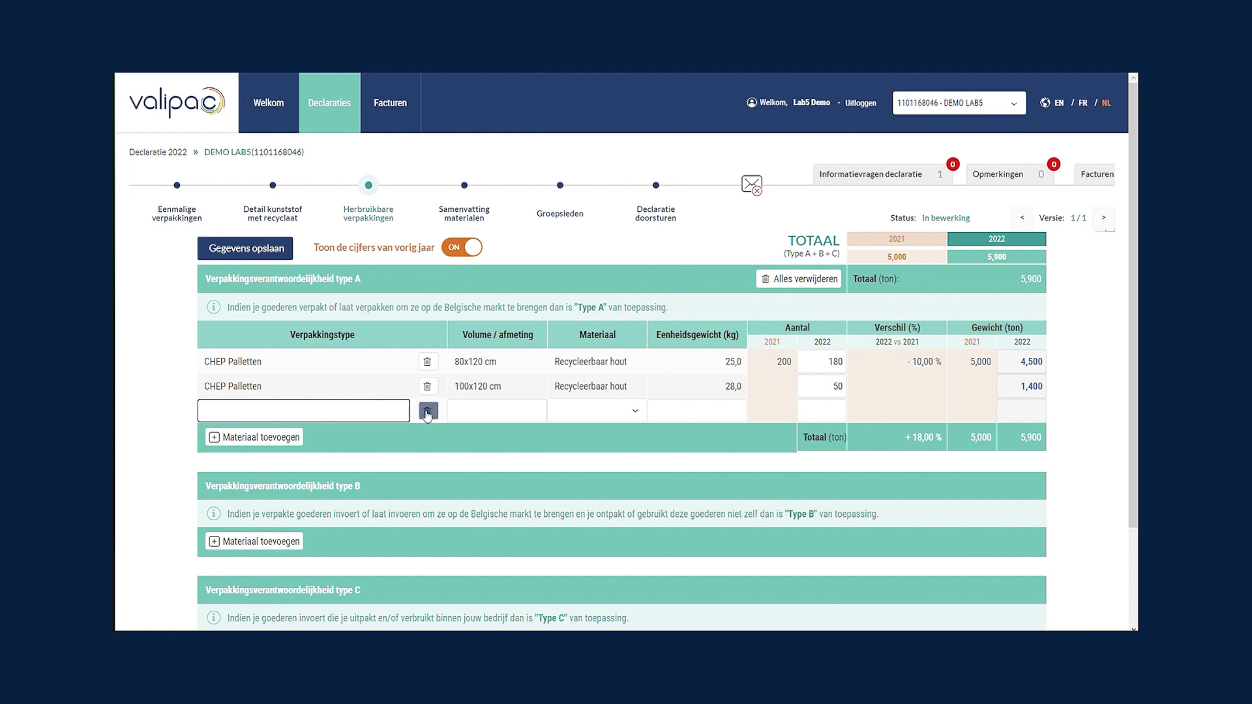
{"action": "left_click", "coordinate": [427, 410]}
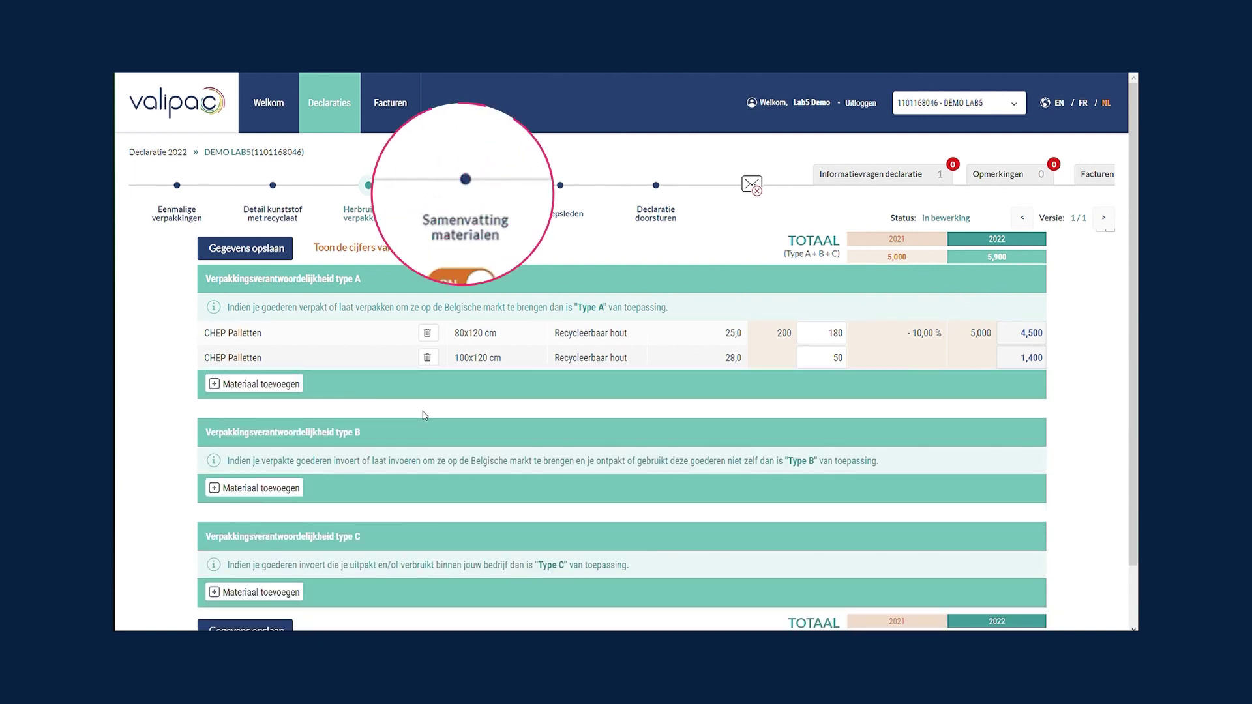
Step: Review the materials summary of the declaration and open the group members section
{"action": "left_click", "coordinate": [458, 229]}
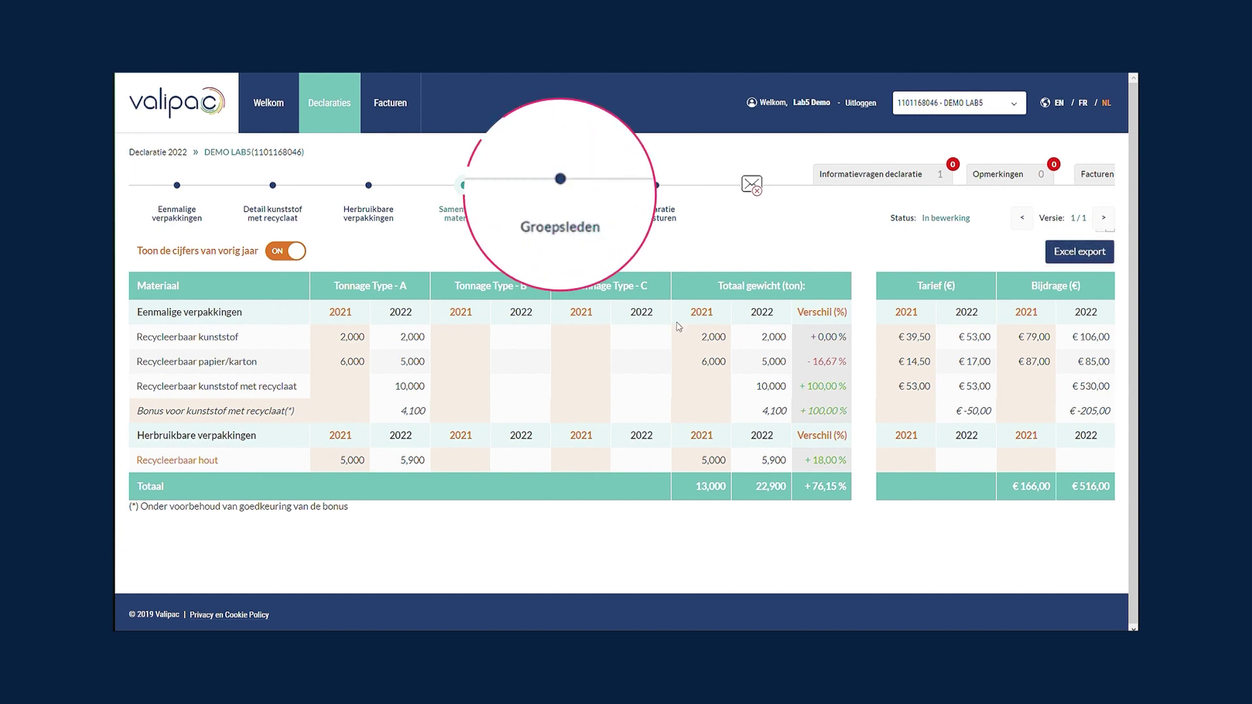
{"action": "left_click", "coordinate": [562, 183]}
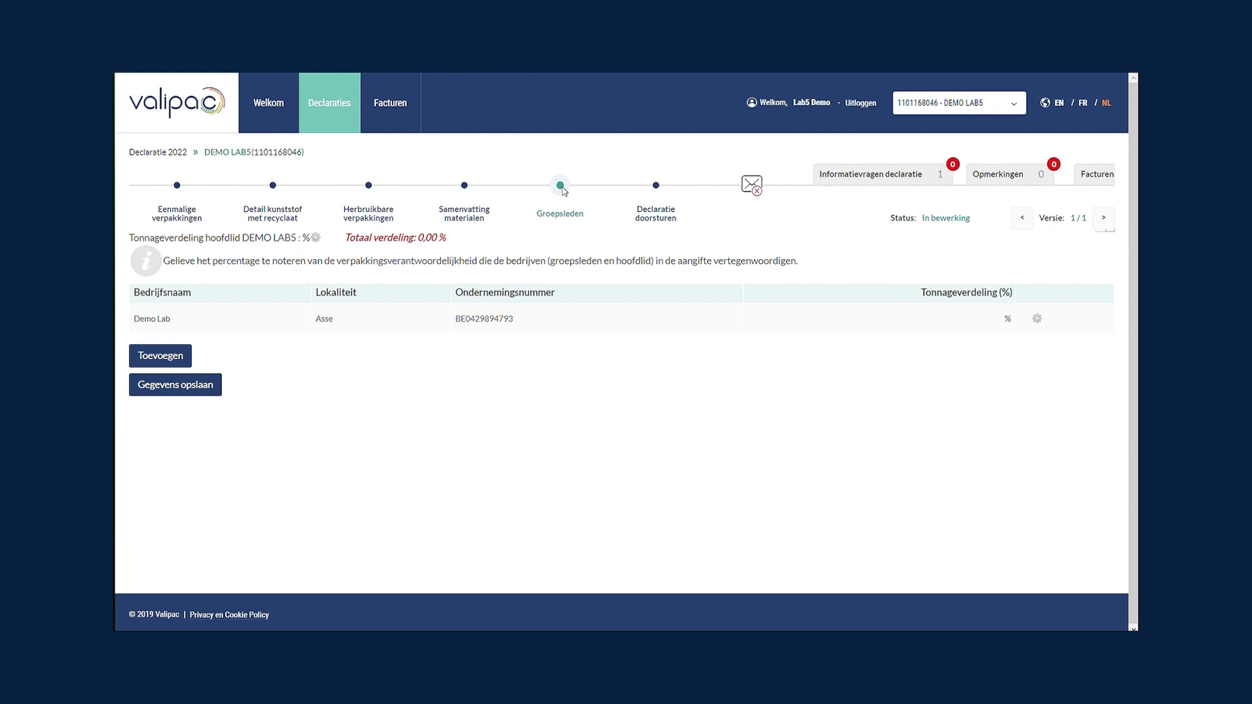
Step: Add DEMO SA in Wemmel as a group member with its company number and a tonnage share of 10%
{"action": "left_click", "coordinate": [175, 360]}
{"action": "type", "text": "DEMO SA"}
{"action": "key", "text": "Tab"}
{"action": "type", "text": "Wemmel"}
{"action": "key", "text": "Tab"}
{"action": "type", "text": "BE0000000089"}
{"action": "key", "text": "Tab"}
{"action": "type", "text": "10"}
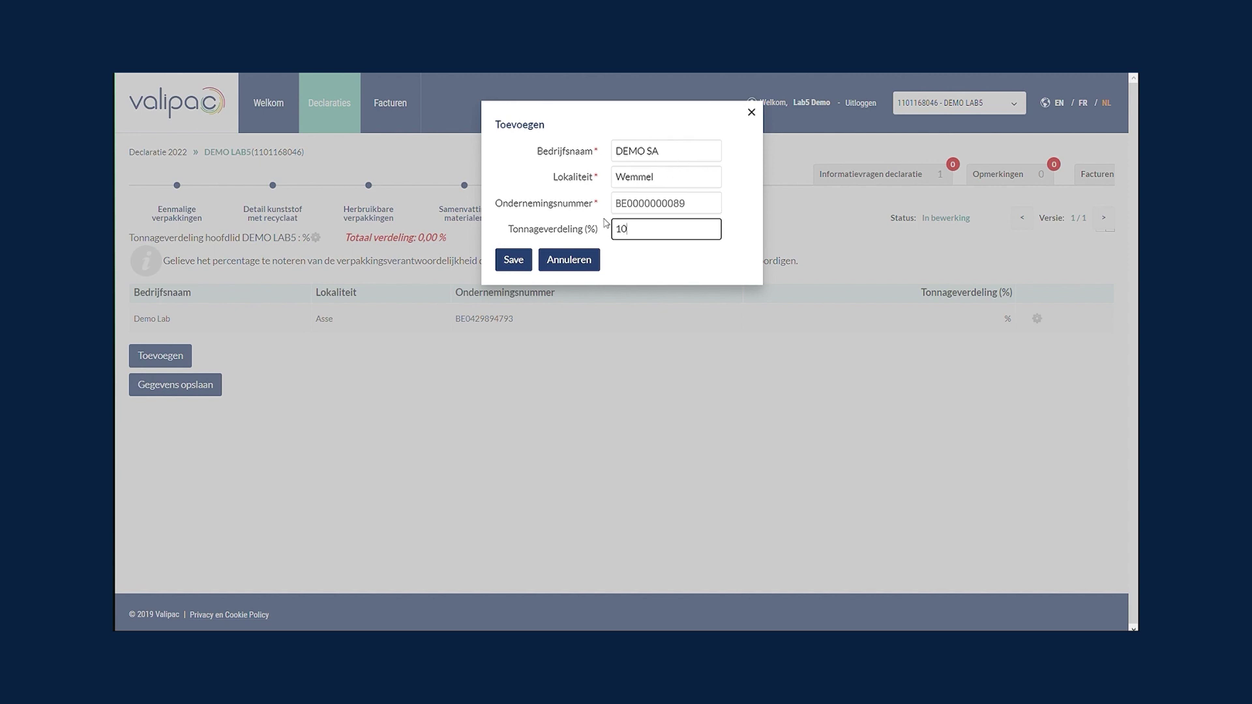
{"action": "left_click", "coordinate": [517, 264]}
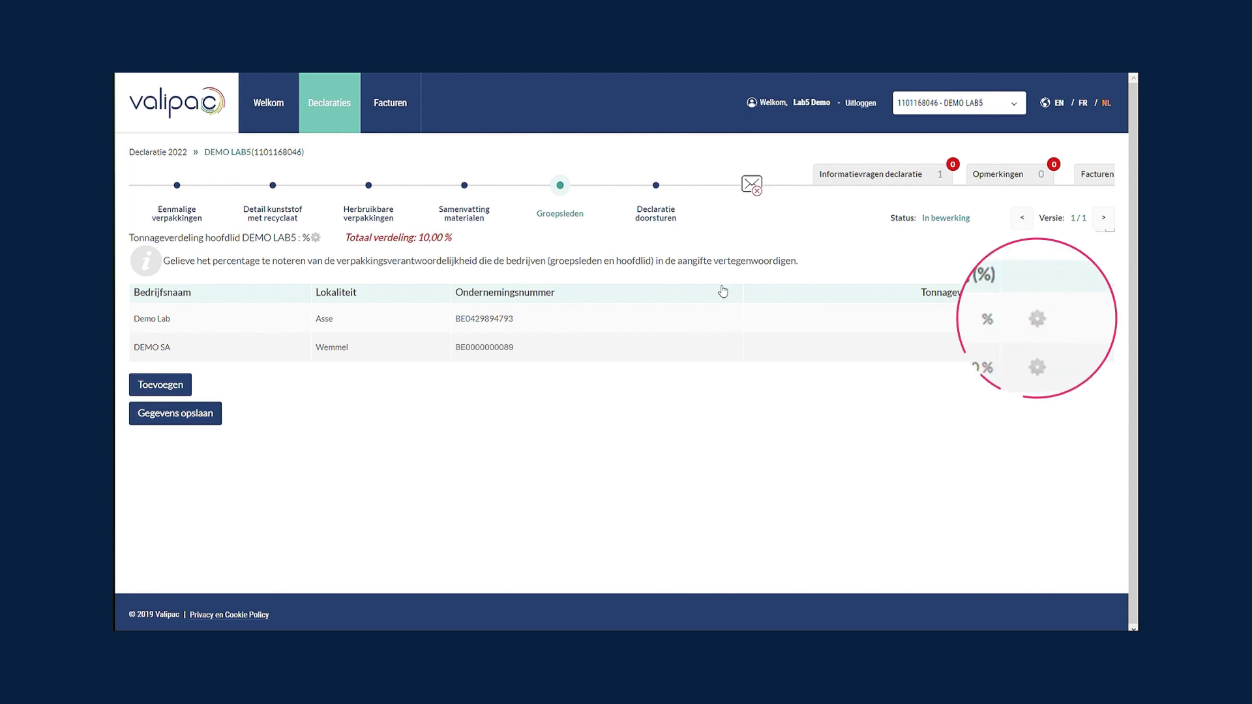
Step: Set the tonnage share of group member Demo Lab to 30%
{"action": "left_click", "coordinate": [1036, 318]}
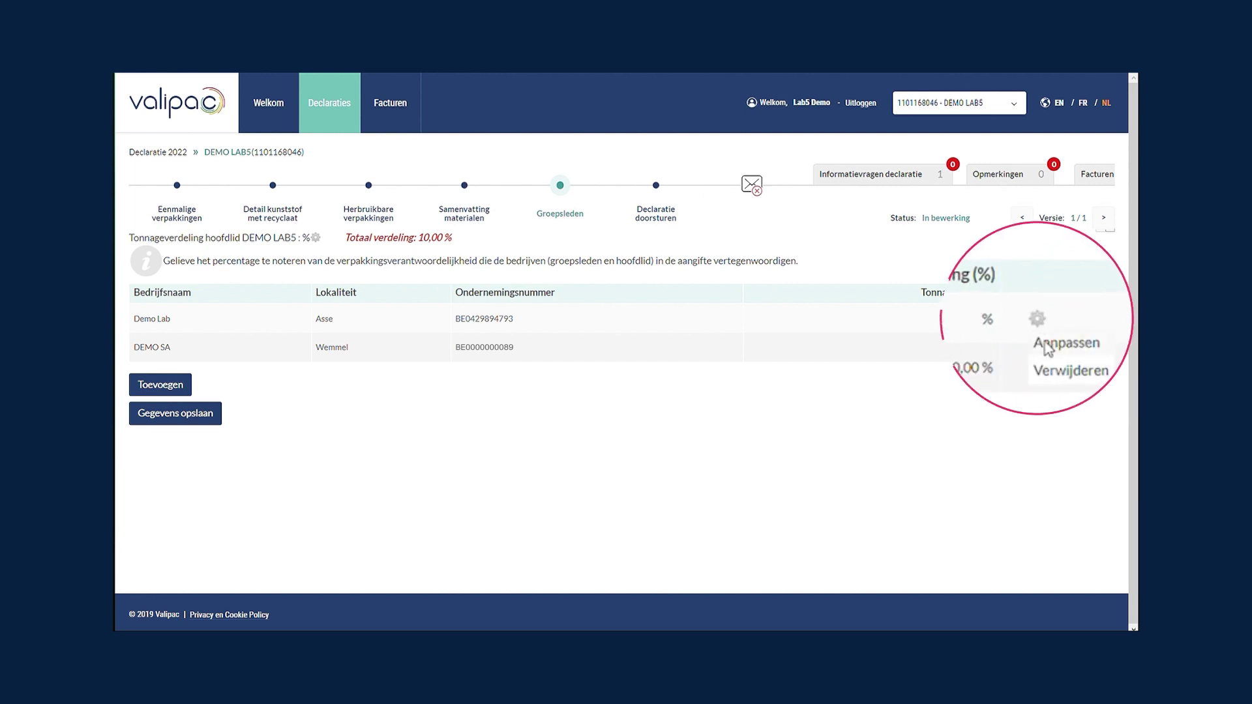
{"action": "left_click", "coordinate": [1051, 332]}
{"action": "left_click", "coordinate": [692, 230]}
{"action": "type", "text": "30"}
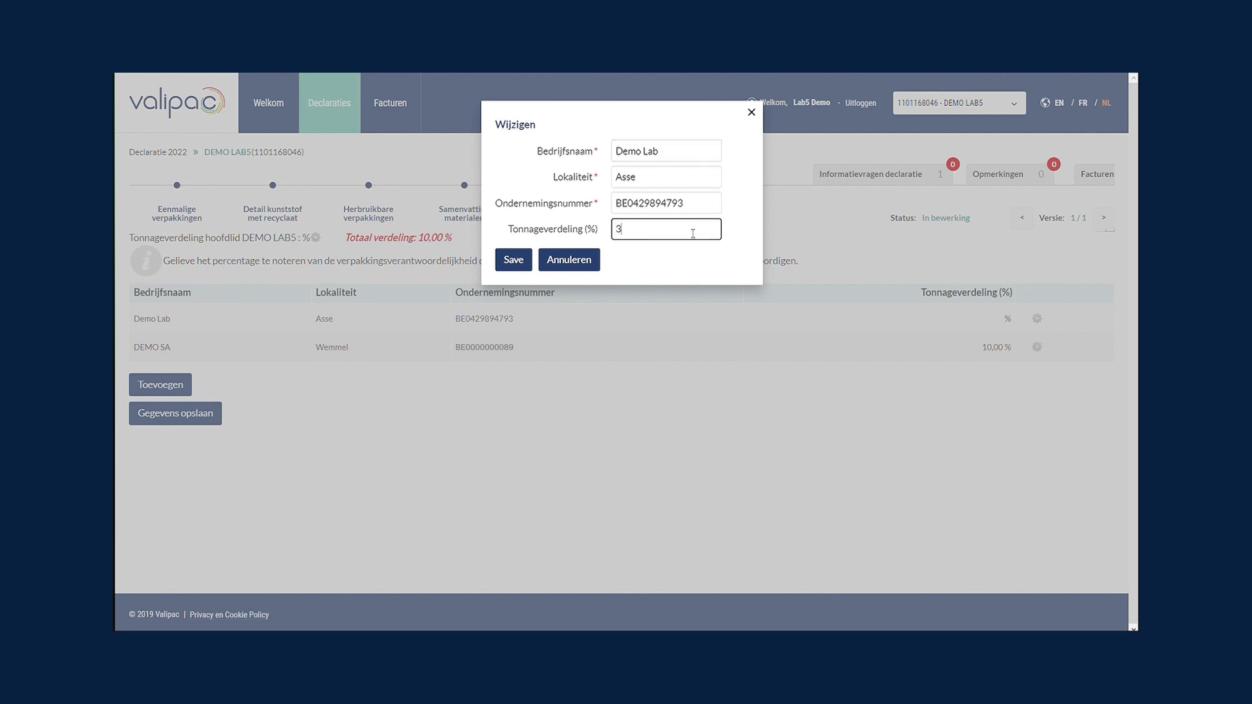
{"action": "left_click", "coordinate": [519, 262]}
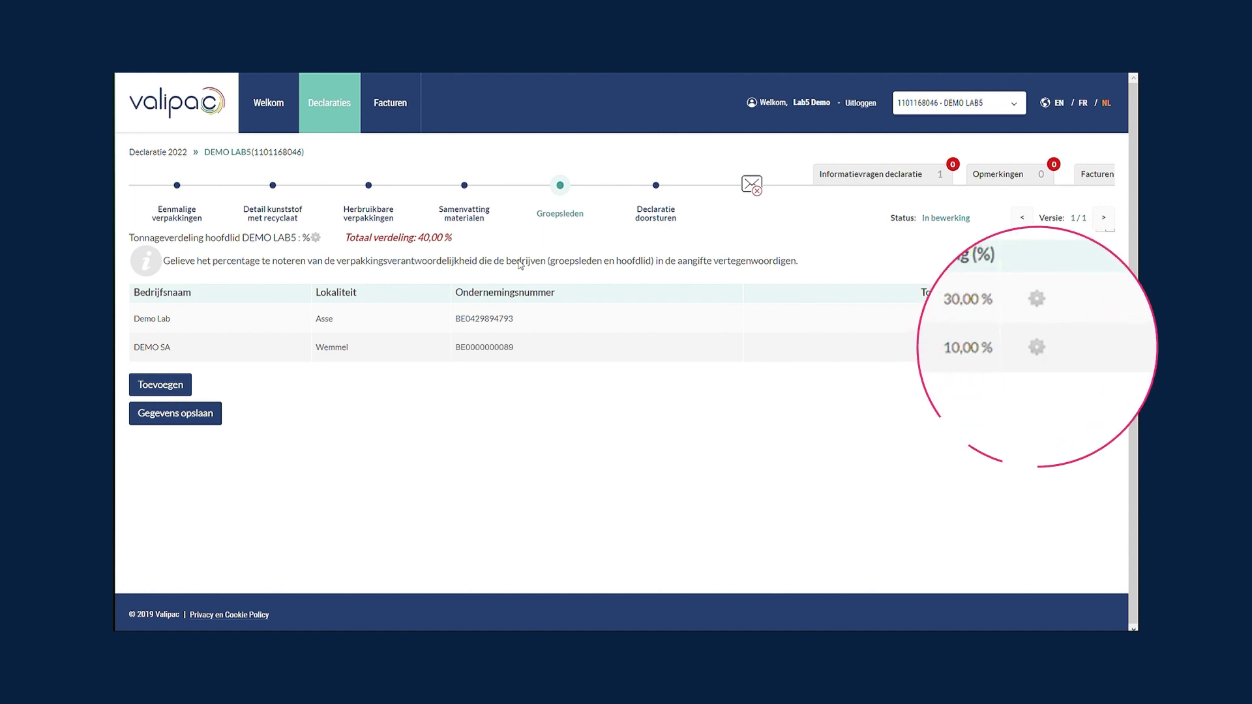
Step: Remove DEMO SA from the group declaration
{"action": "left_click", "coordinate": [1036, 347]}
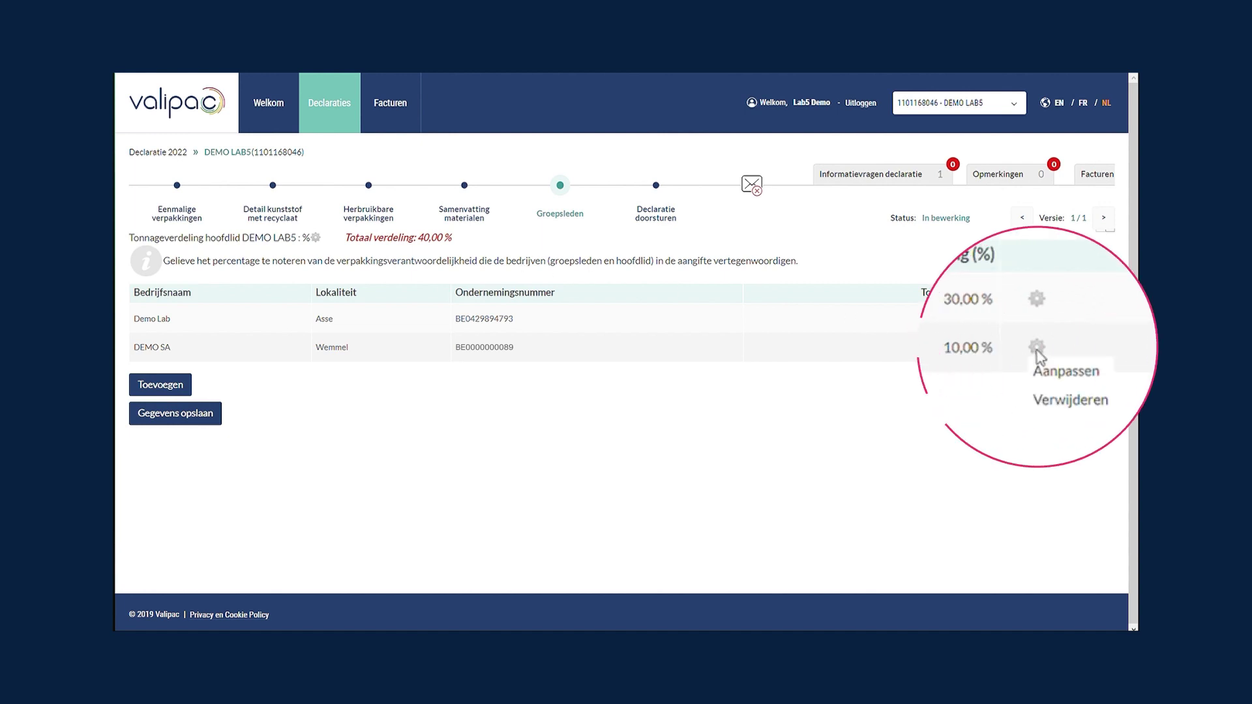
{"action": "left_click", "coordinate": [1051, 382]}
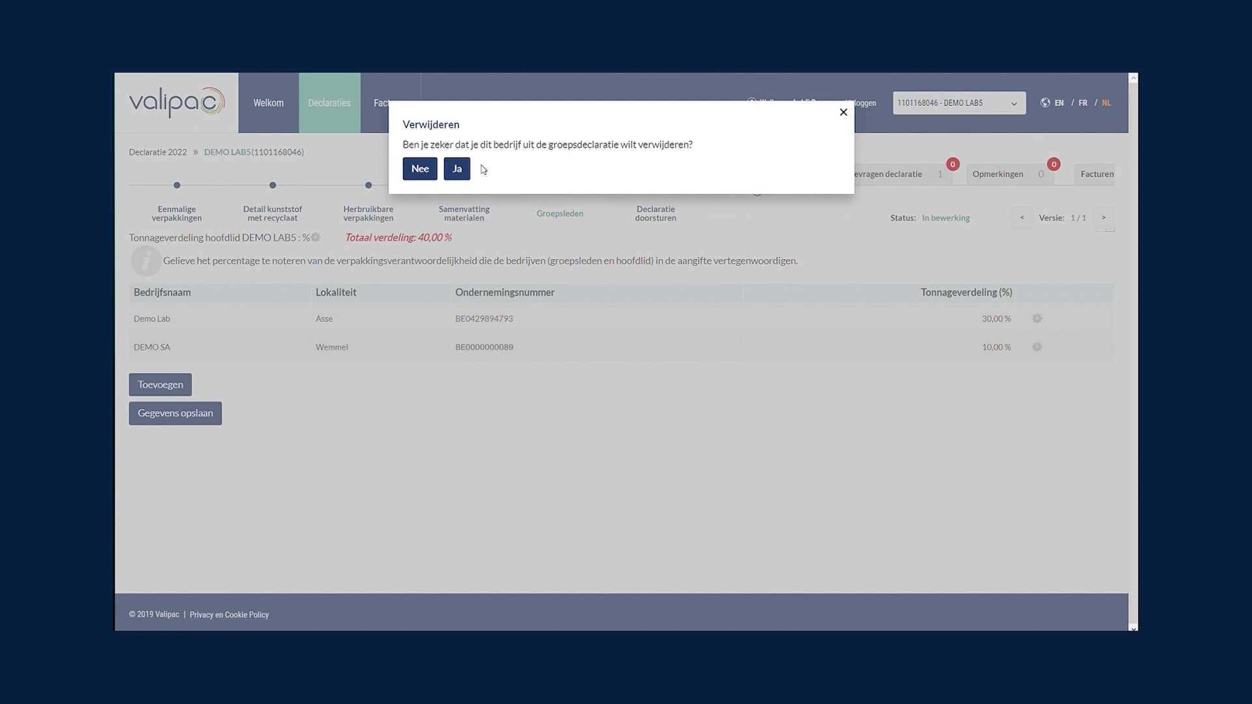
{"action": "left_click", "coordinate": [459, 169]}
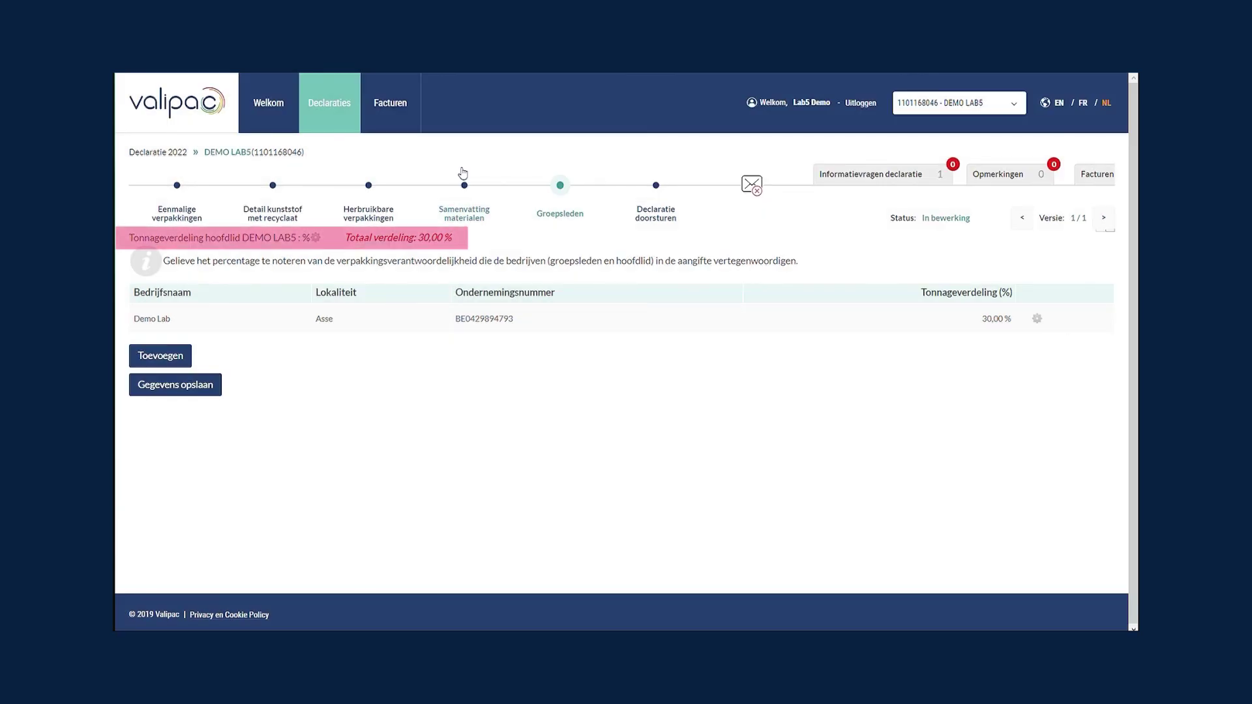
Step: Set the main member's tonnage share to 70%
{"action": "left_click", "coordinate": [316, 238]}
{"action": "type", "text": "70"}
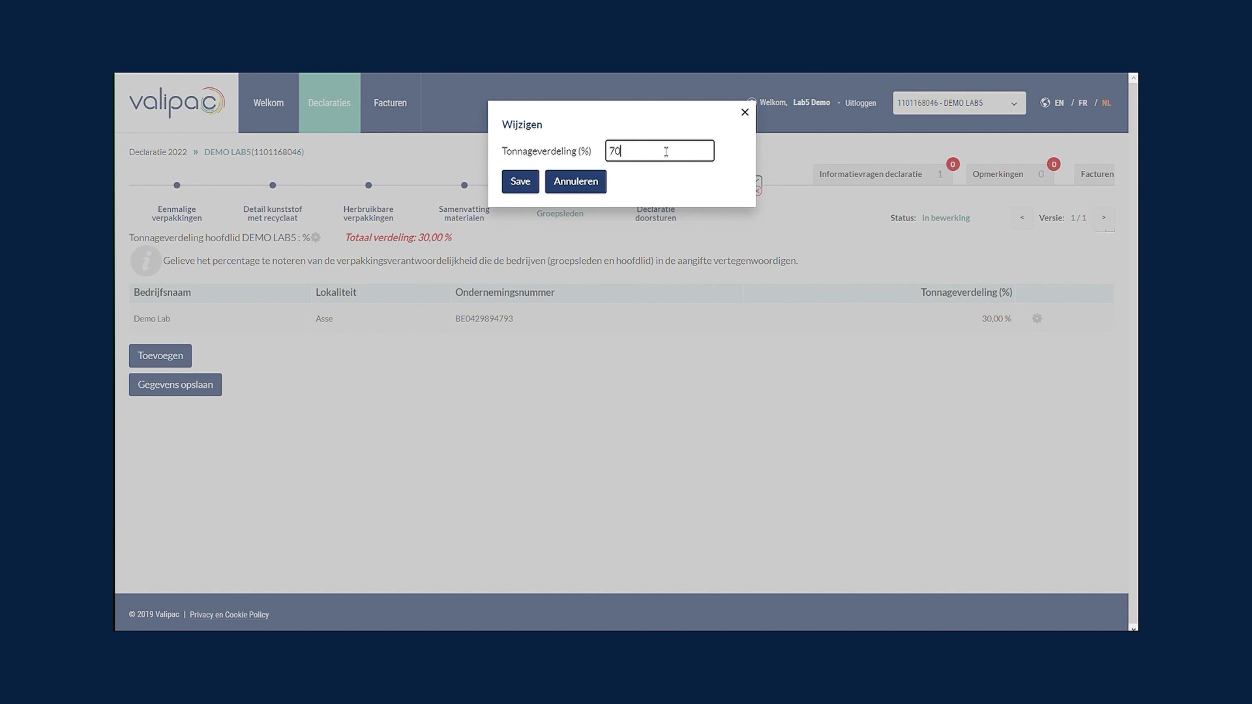
{"action": "left_click", "coordinate": [527, 184]}
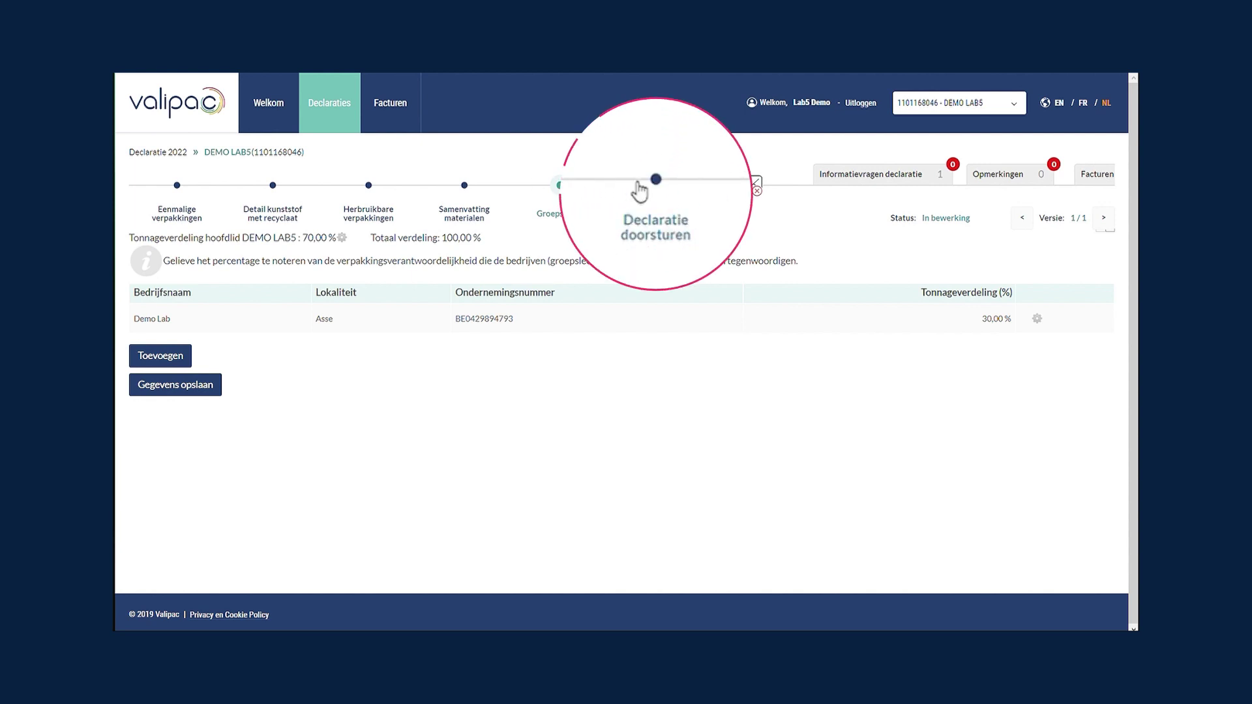
Step: Update the phone number in the company details of the declaration's submission section and save them
{"action": "left_click", "coordinate": [656, 185]}
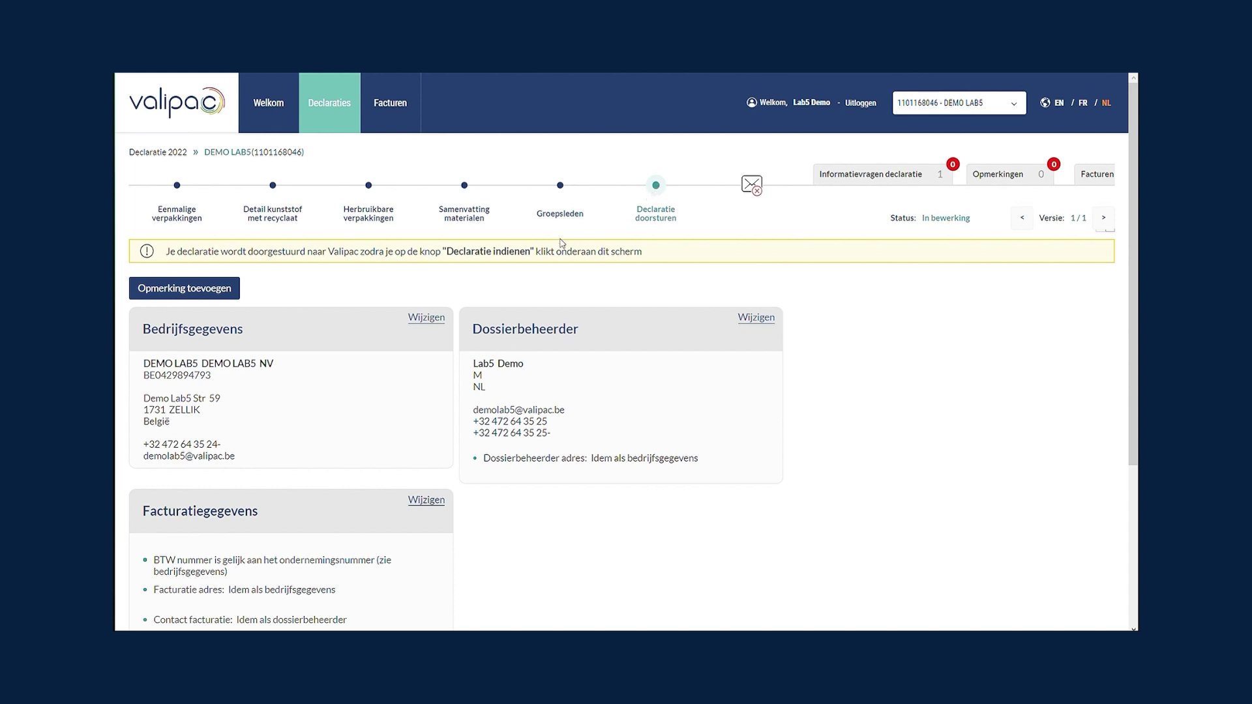
{"action": "left_click", "coordinate": [427, 318]}
{"action": "left_click", "coordinate": [934, 285]}
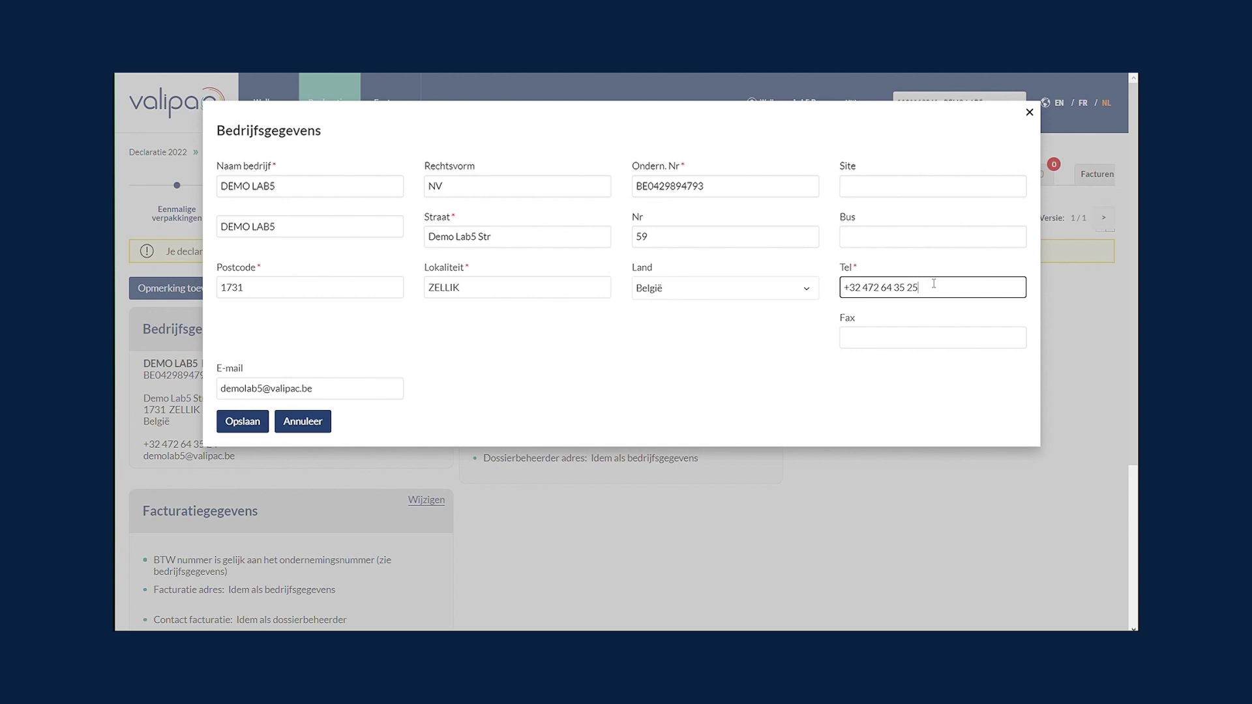
{"action": "left_click", "coordinate": [259, 423]}
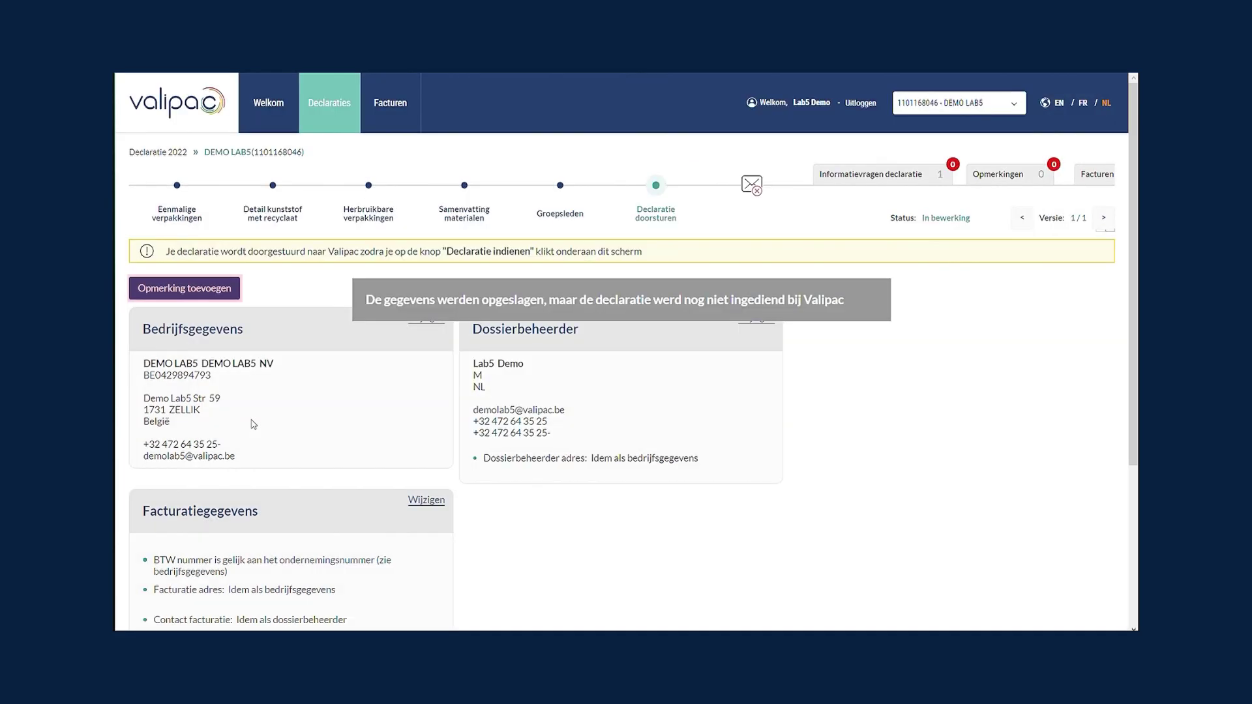
Step: Add the comment "xxx xxx xxxxxxxx" to the declaration without an attachment
{"action": "left_click", "coordinate": [230, 289]}
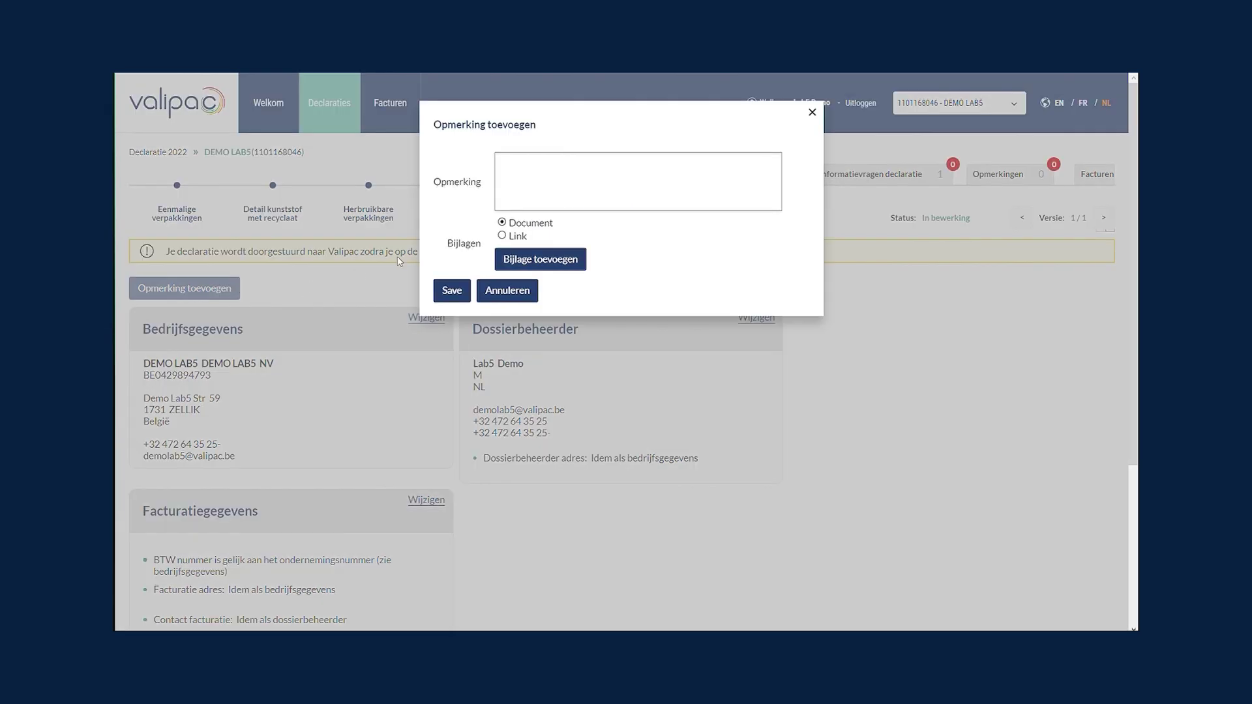
{"action": "left_click", "coordinate": [551, 169]}
{"action": "type", "text": "xxx xxx xxxxxxxx"}
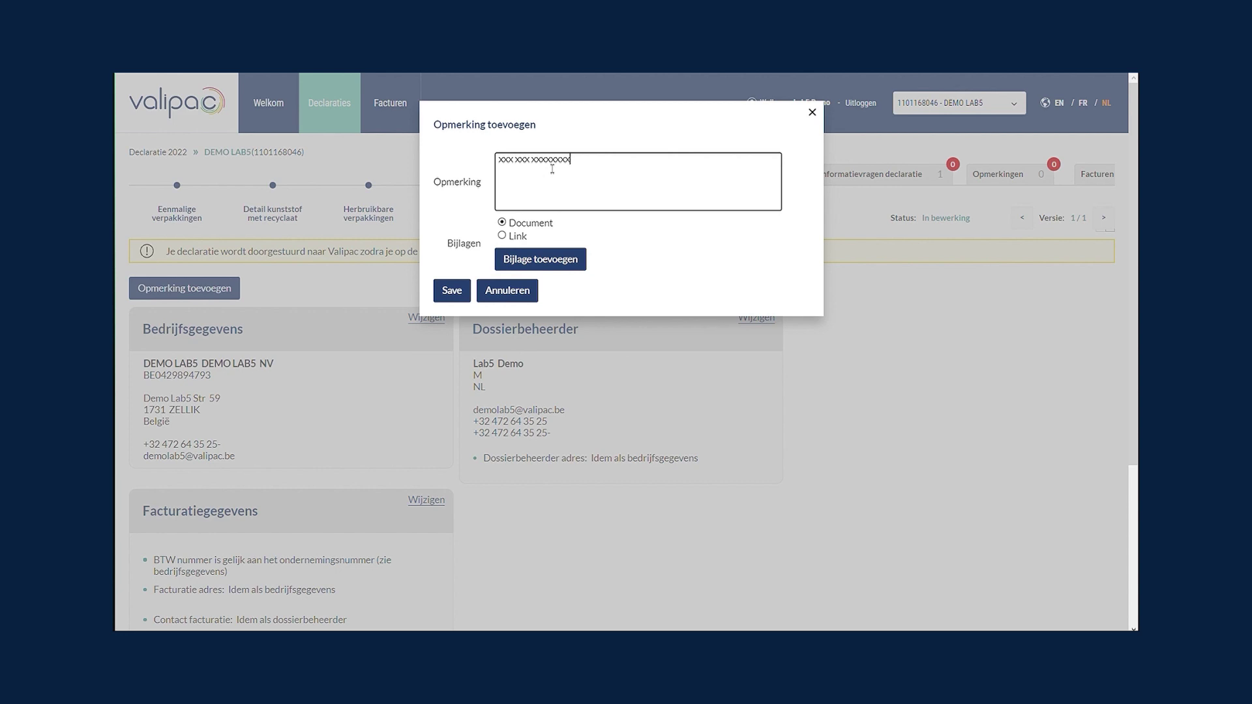
{"action": "left_click", "coordinate": [566, 235]}
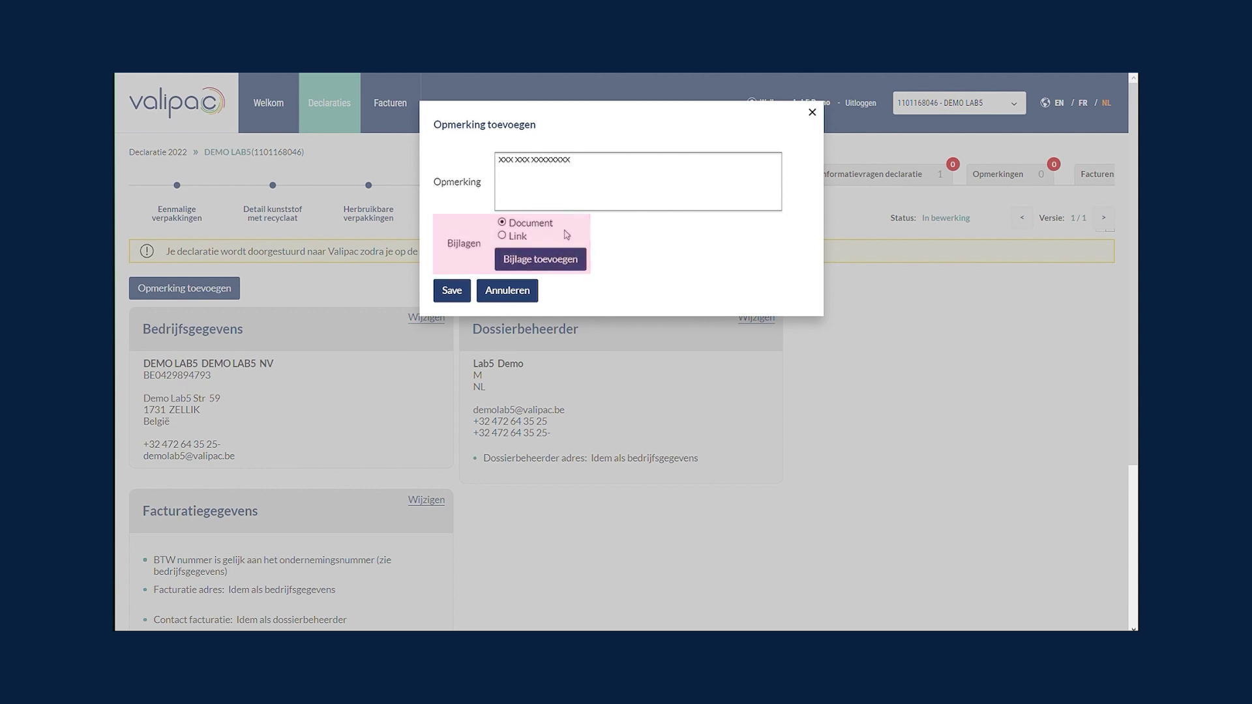
{"action": "left_click", "coordinate": [456, 296]}
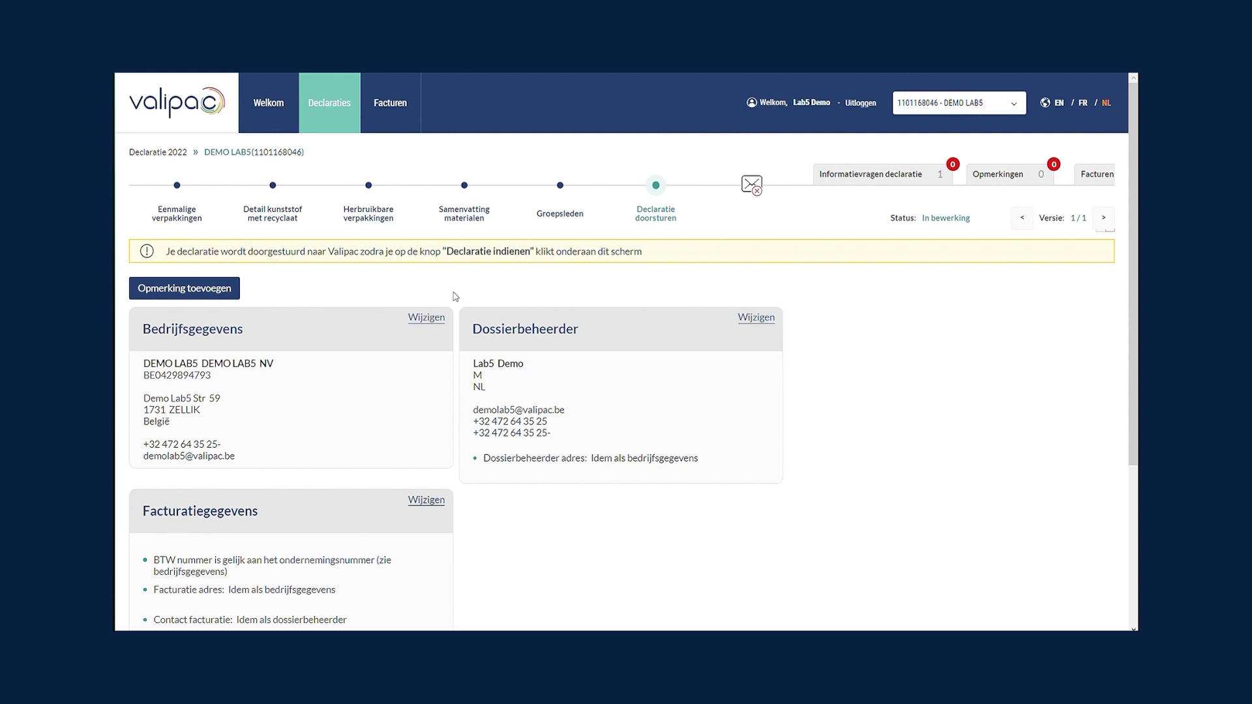
Step: Submit the completed 2022 declaration and confirm the submission
{"action": "scroll", "coordinate": [454, 296], "scroll_direction": "down", "scroll_amount": 4}
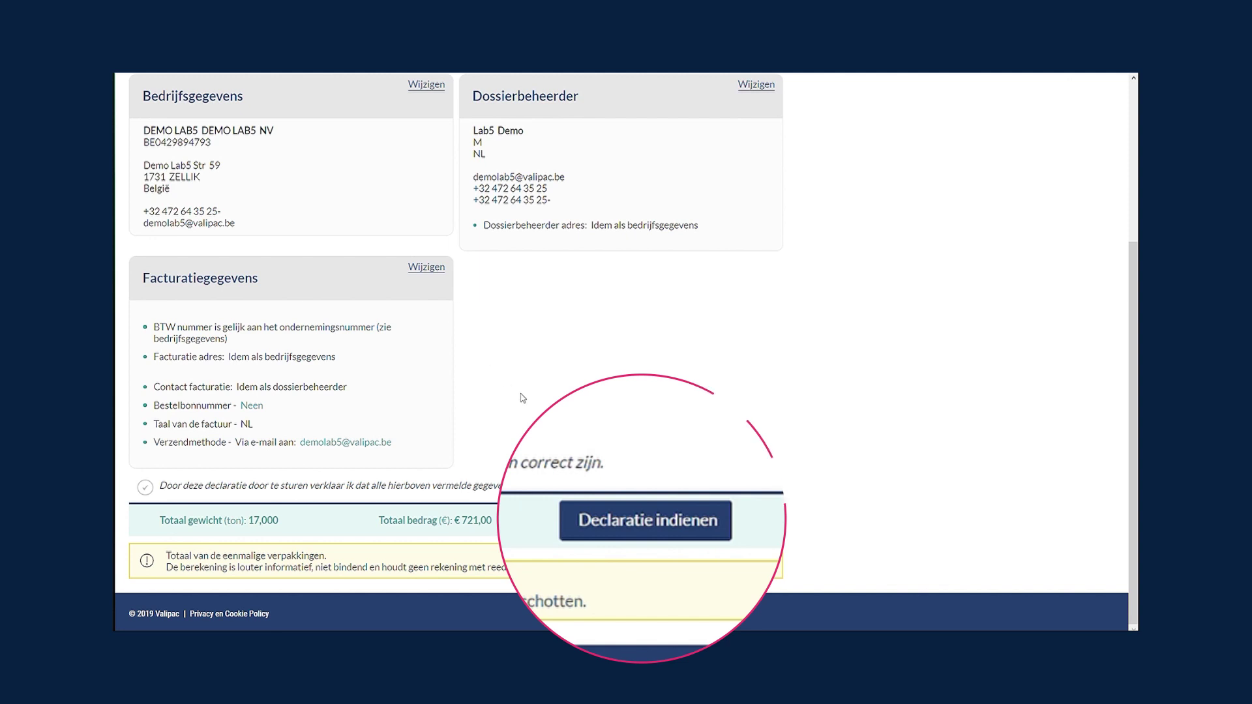
{"action": "left_click", "coordinate": [651, 519]}
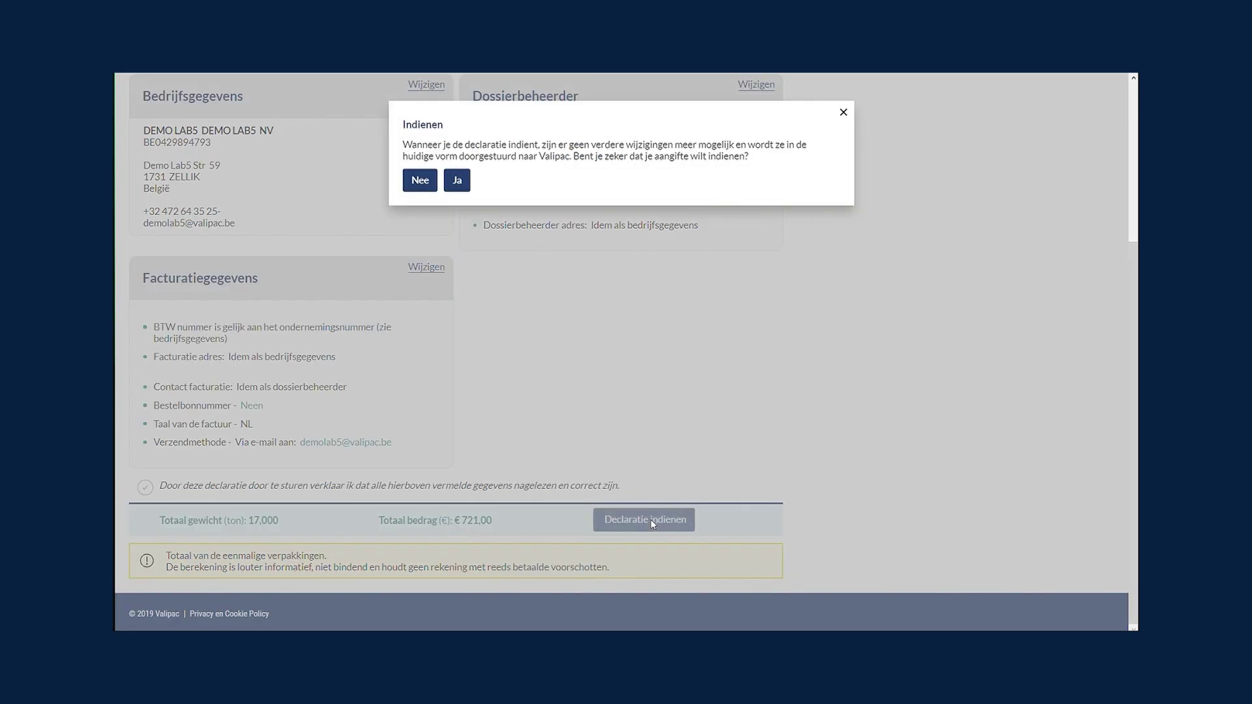
{"action": "left_click", "coordinate": [458, 181]}
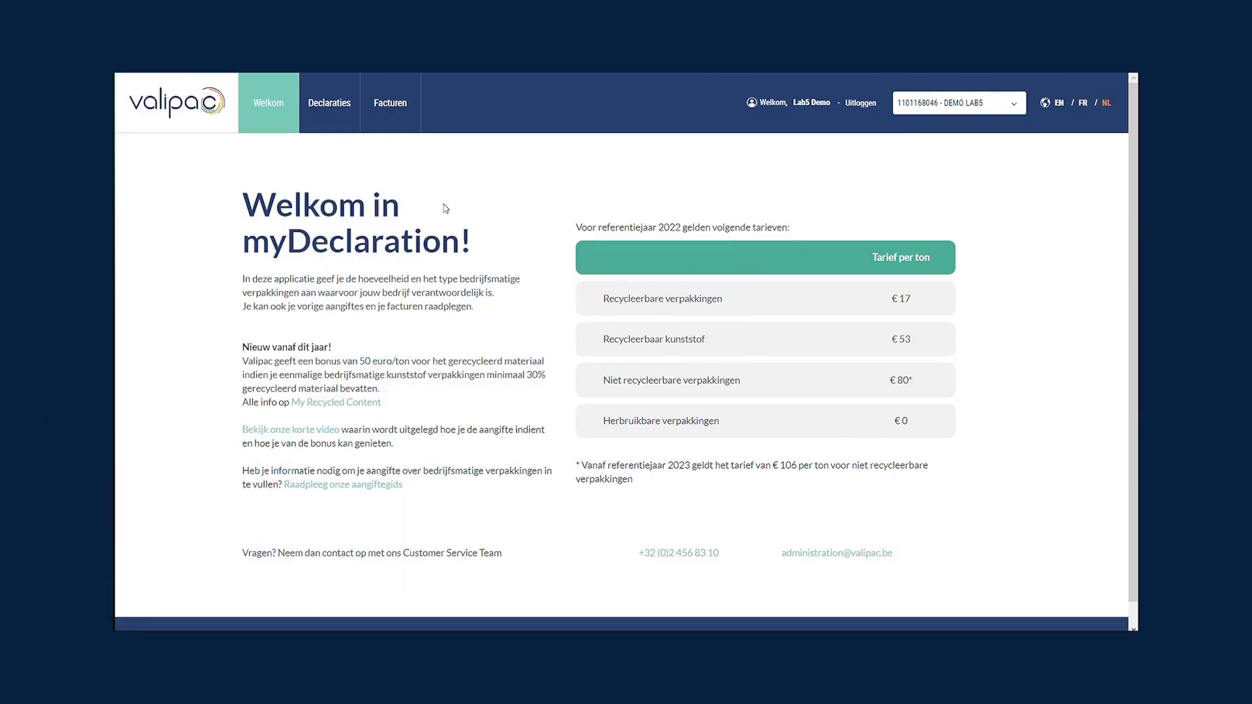
Step: Reopen the 2022 declaration from the declarations overview and postpone answering its open message
{"action": "left_click", "coordinate": [343, 109]}
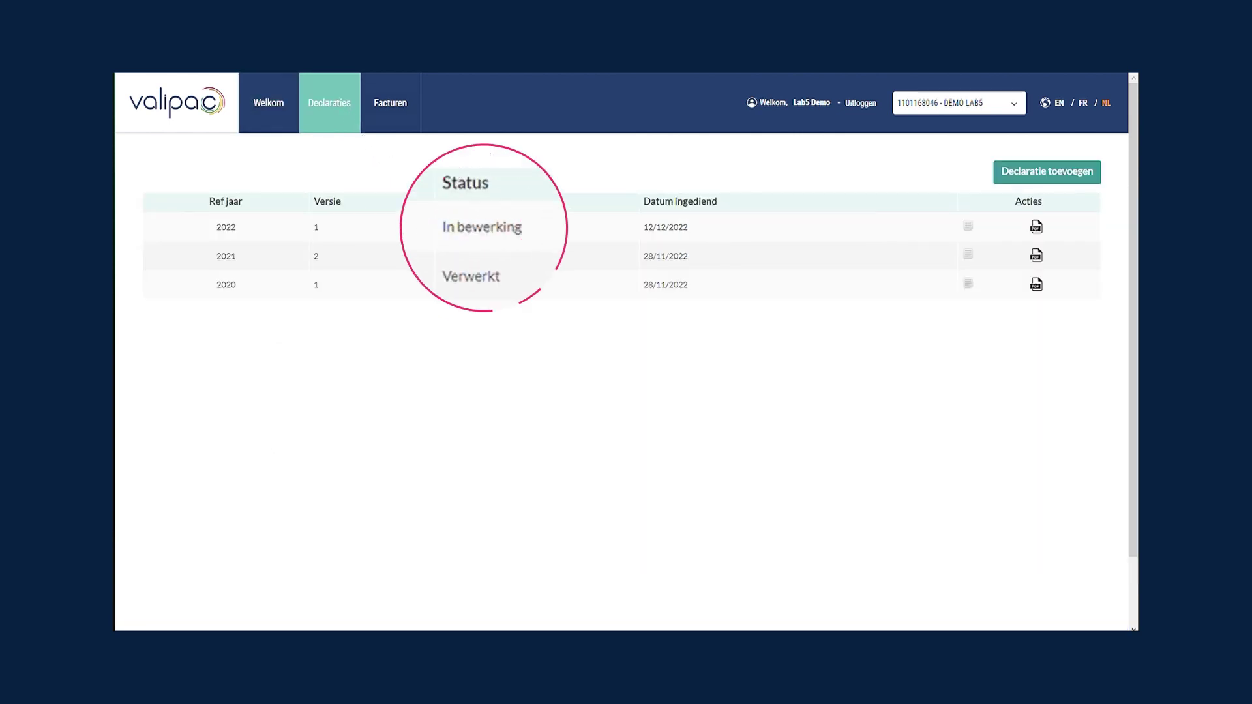
{"action": "left_click", "coordinate": [536, 233]}
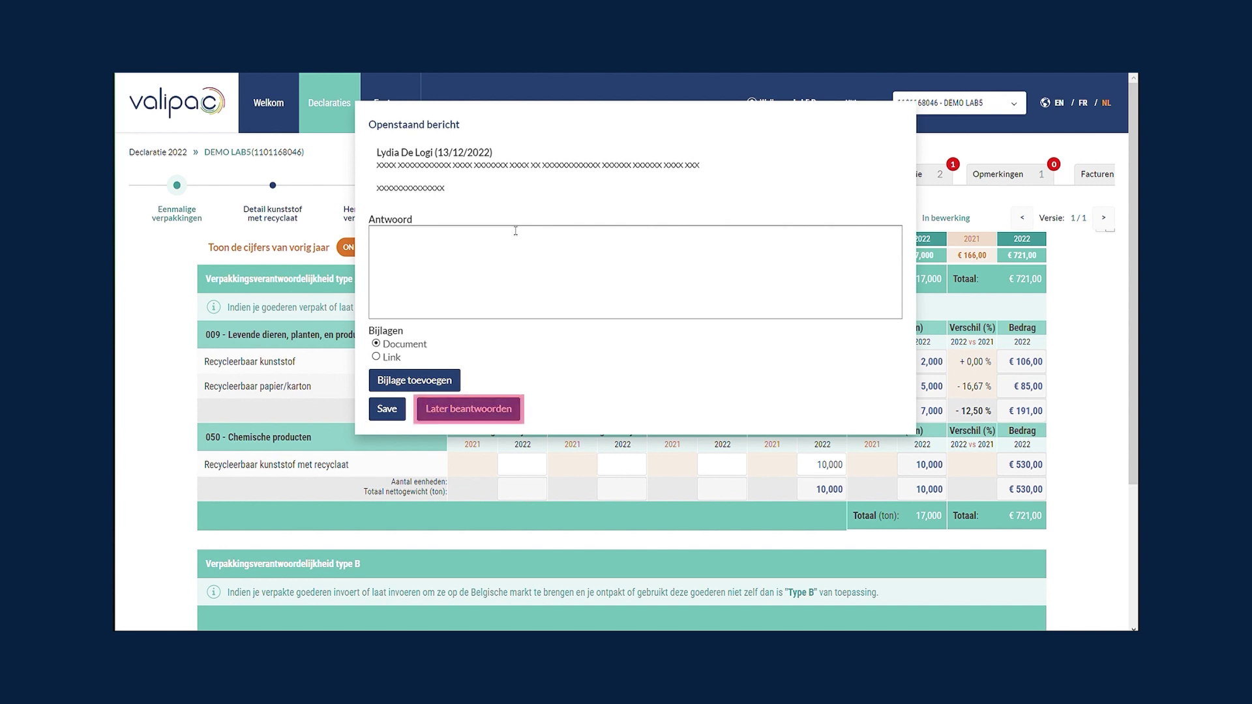
{"action": "left_click", "coordinate": [494, 409]}
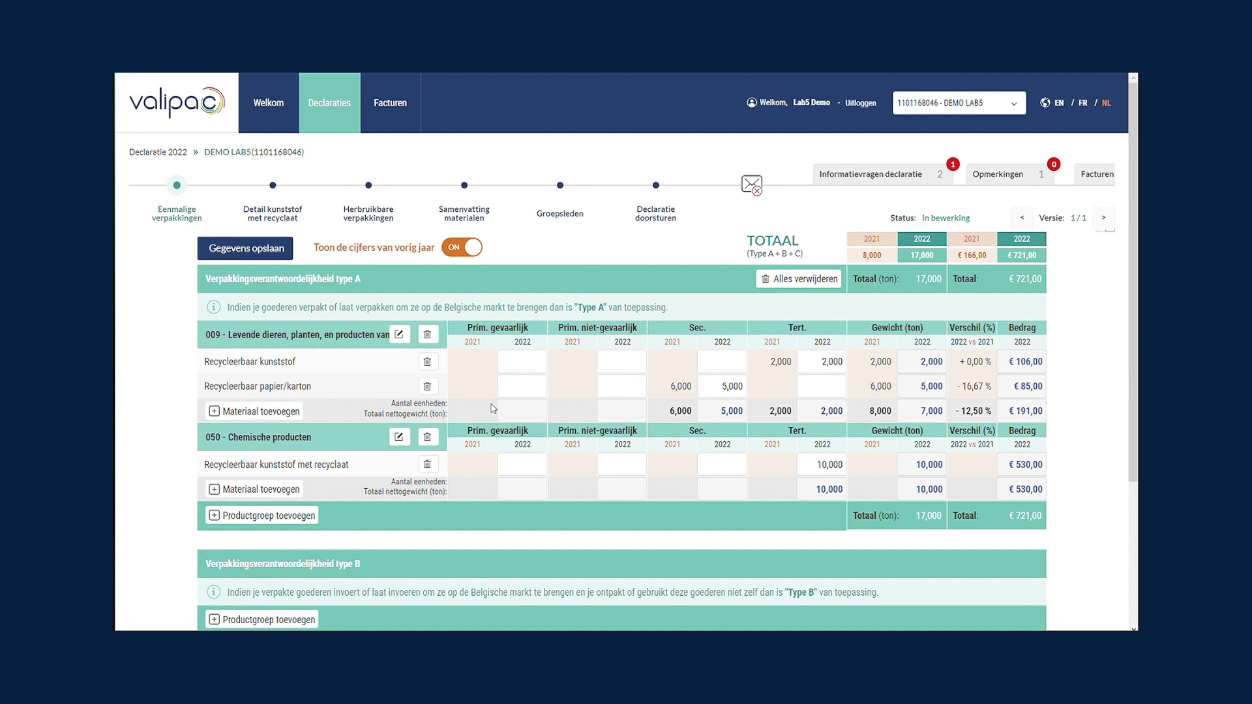
Step: Submit the reopened 2022 declaration again from its submission section, confirming the submission
{"action": "left_click", "coordinate": [672, 220]}
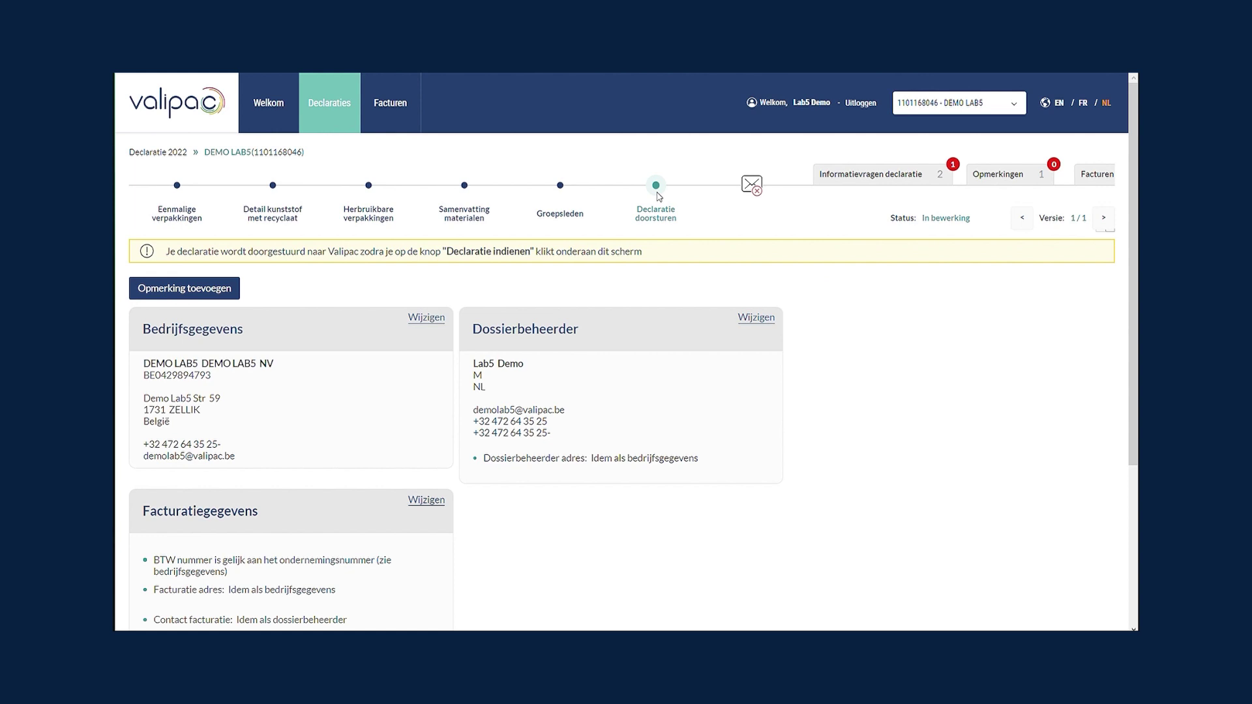
{"action": "scroll", "coordinate": [648, 258], "scroll_direction": "down", "scroll_amount": 4}
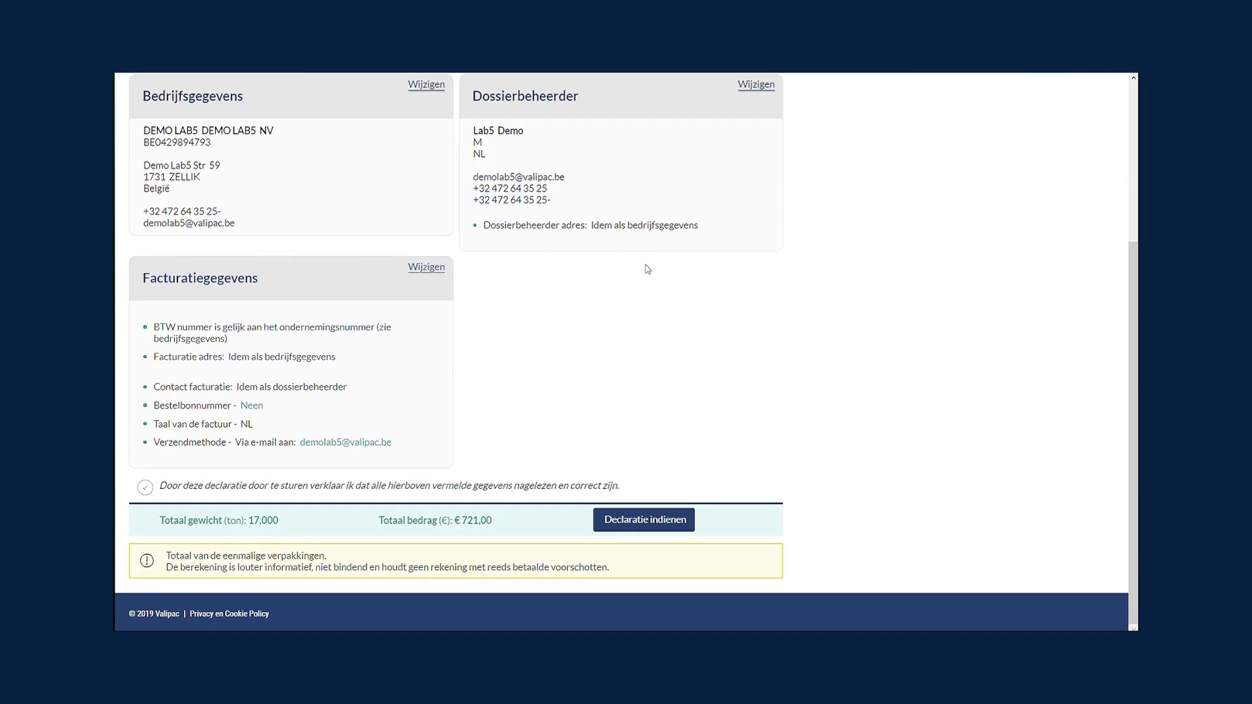
{"action": "left_click", "coordinate": [652, 522]}
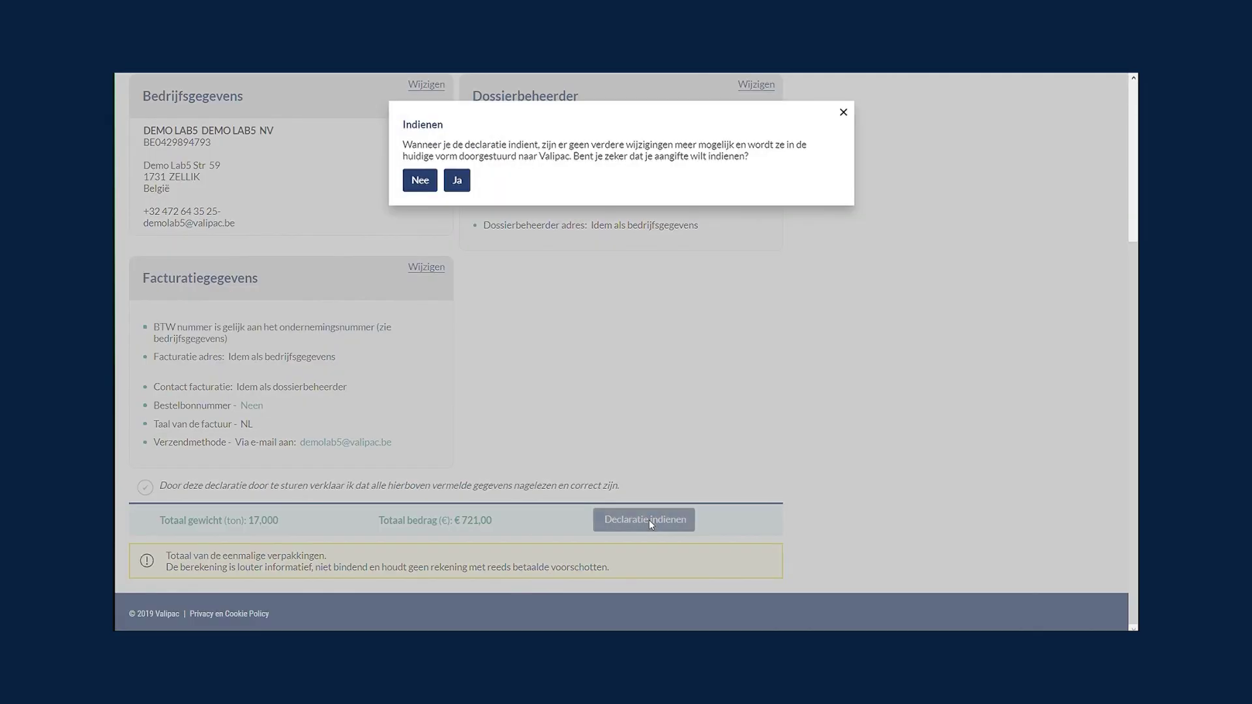
{"action": "left_click", "coordinate": [462, 185]}
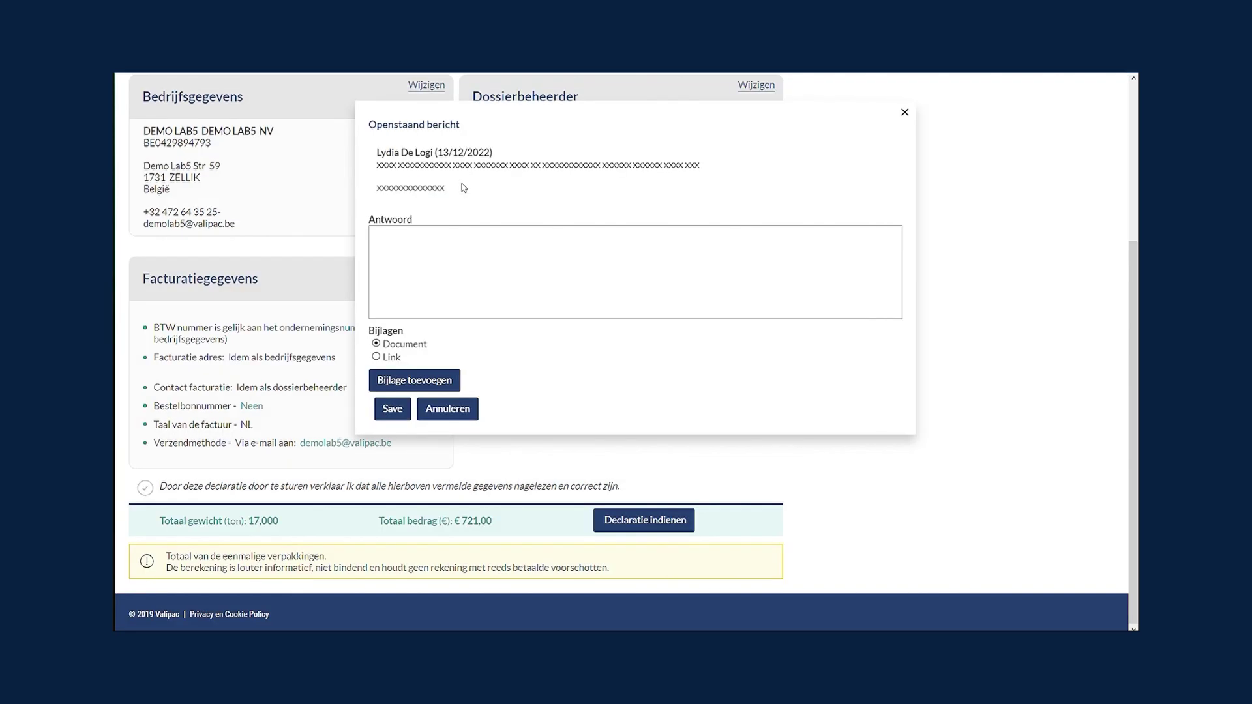
Step: Answer the open message with "xxxx xxxxxx xx" and return to the declarations overview
{"action": "left_click", "coordinate": [469, 242]}
{"action": "type", "text": "xxxx xxxxxx xx"}
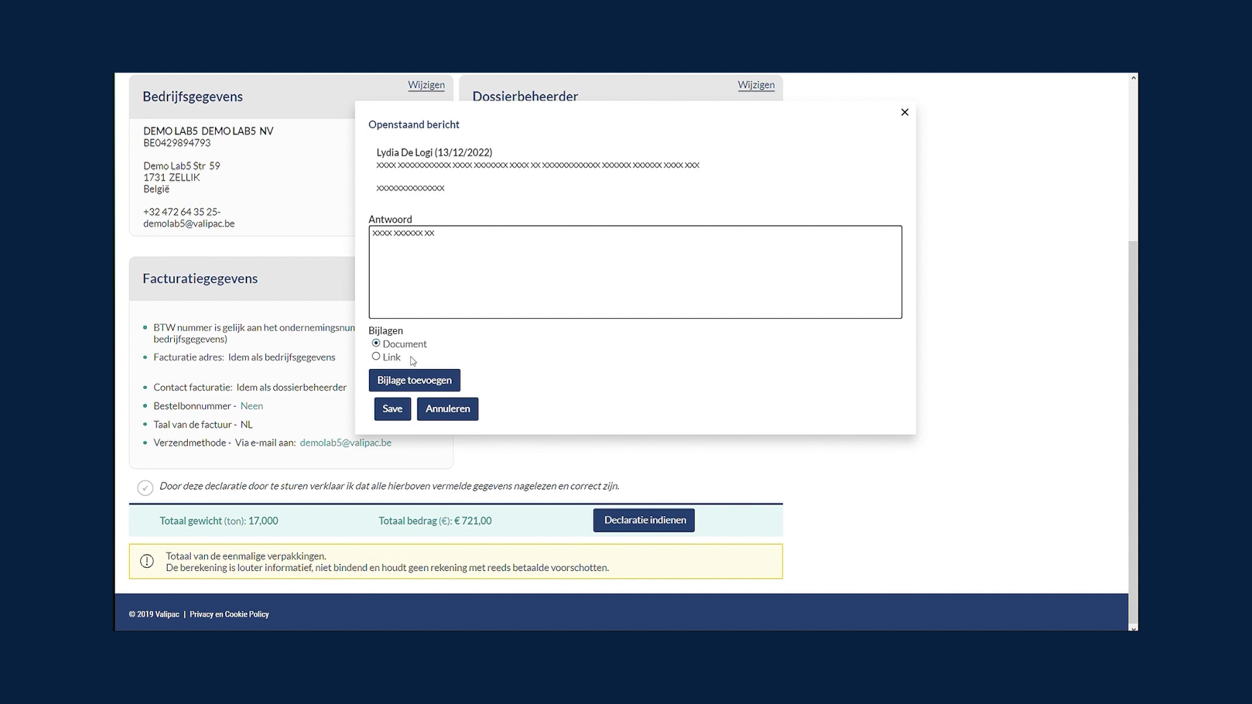
{"action": "left_click", "coordinate": [391, 409]}
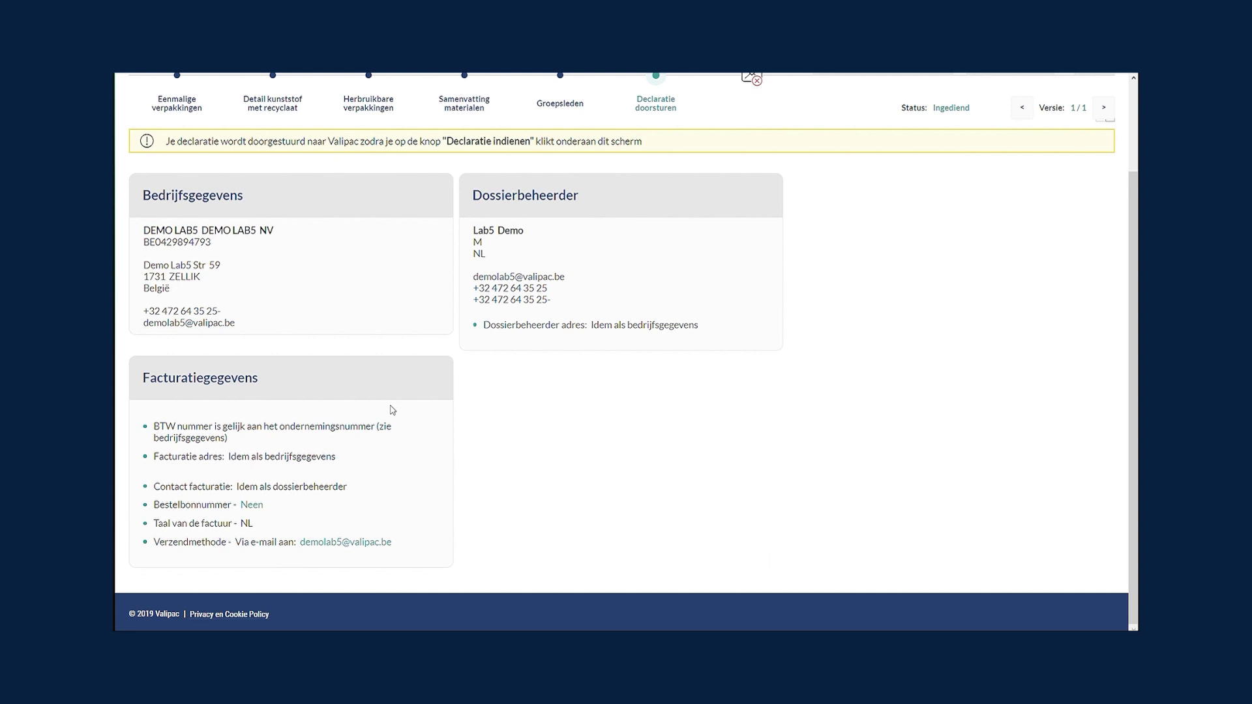
{"action": "scroll", "coordinate": [393, 408], "scroll_direction": "up", "scroll_amount": 2}
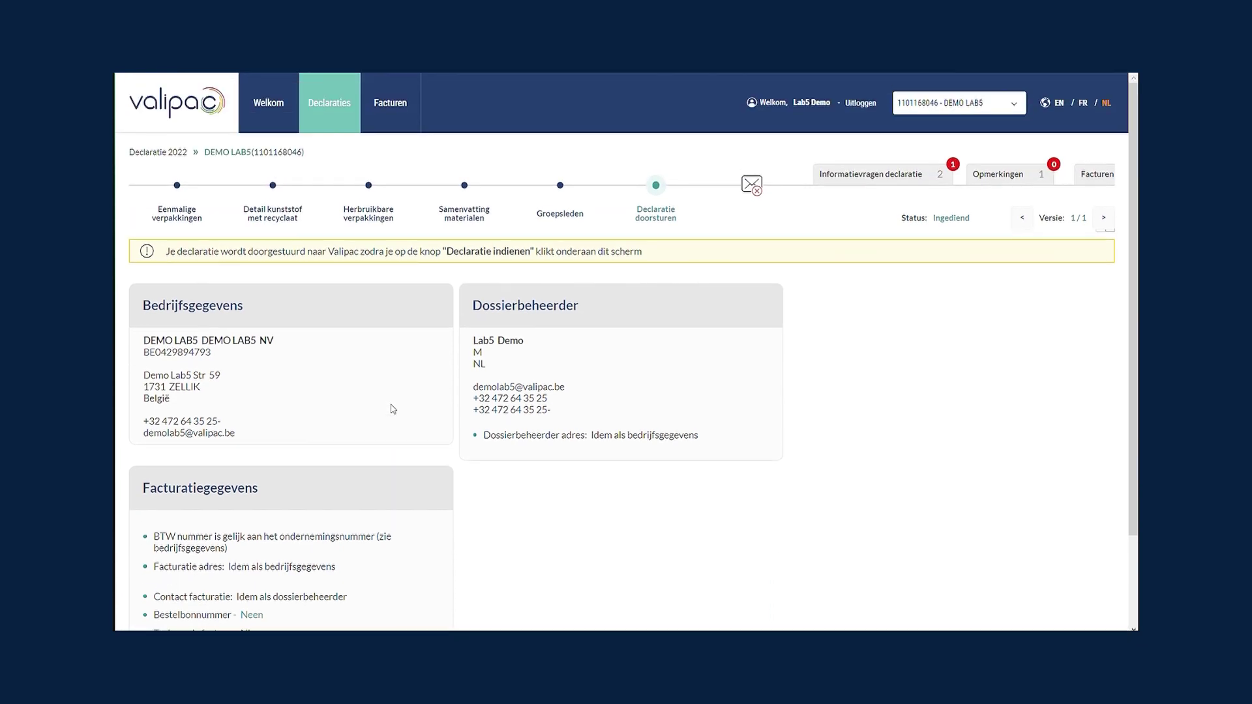
{"action": "left_click", "coordinate": [335, 104]}
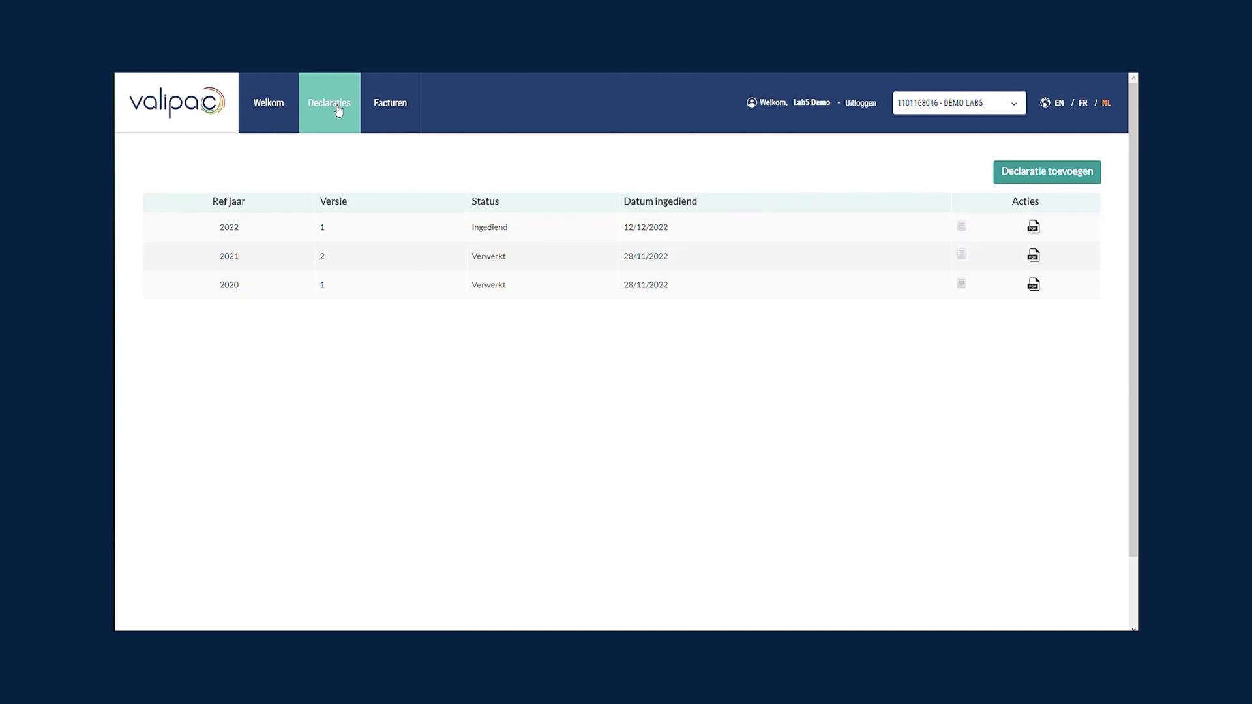